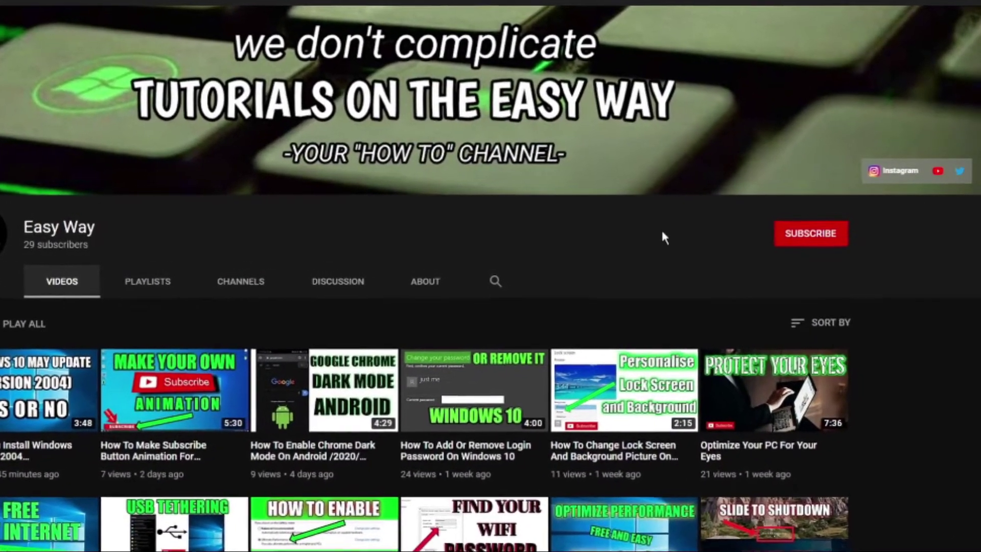
Subscribe to the Easy Way channel and set its notification bell to All.
left_click(812, 233)
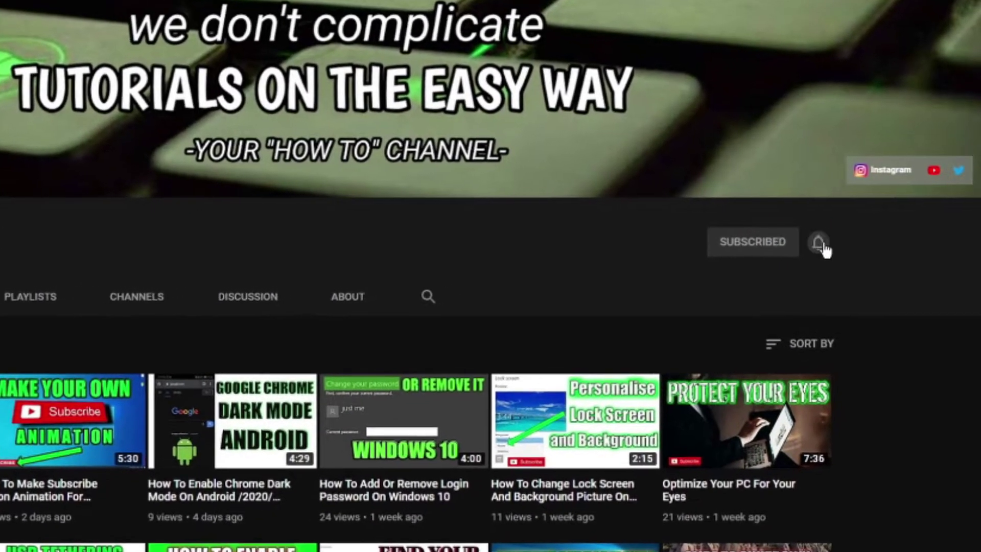
left_click(824, 243)
left_click(853, 280)
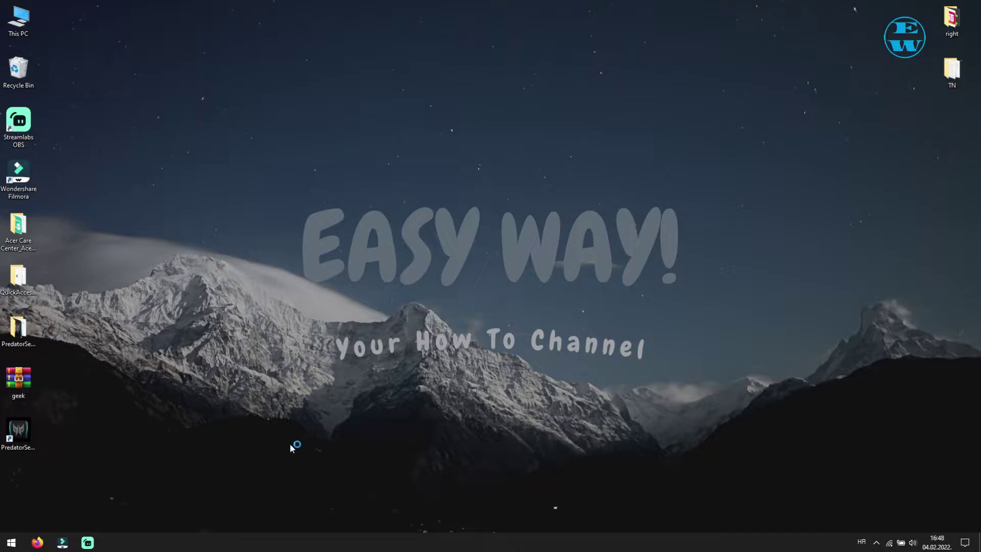
double_click(17, 432)
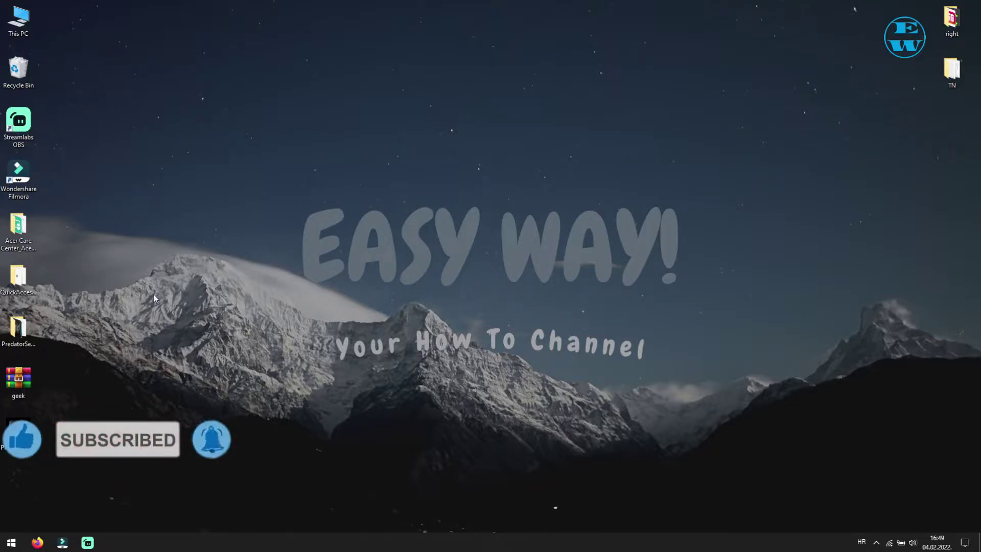
Run the Acer Care Center Setup twice, approving each UAC prompt, then close its folder.
left_click(18, 278)
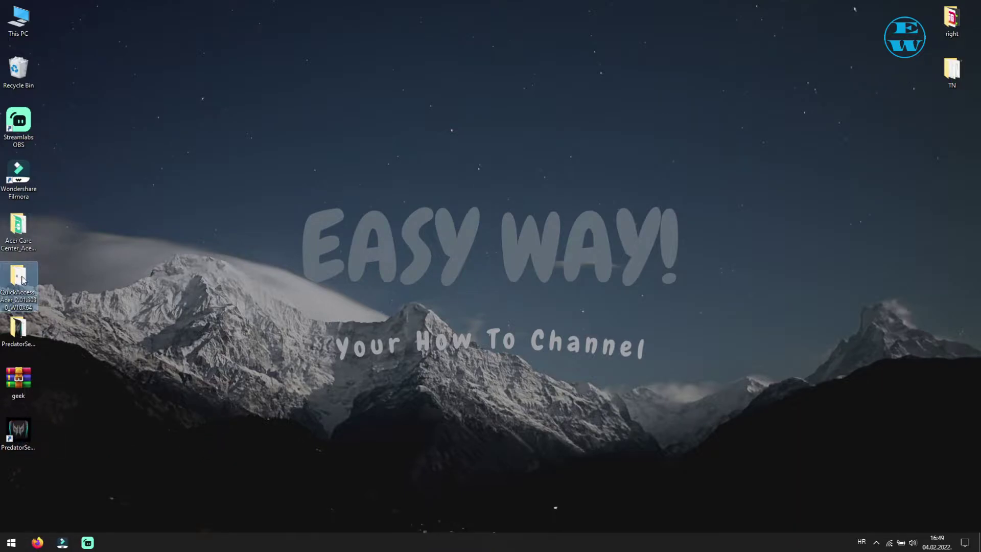
double_click(25, 229)
left_click(316, 70)
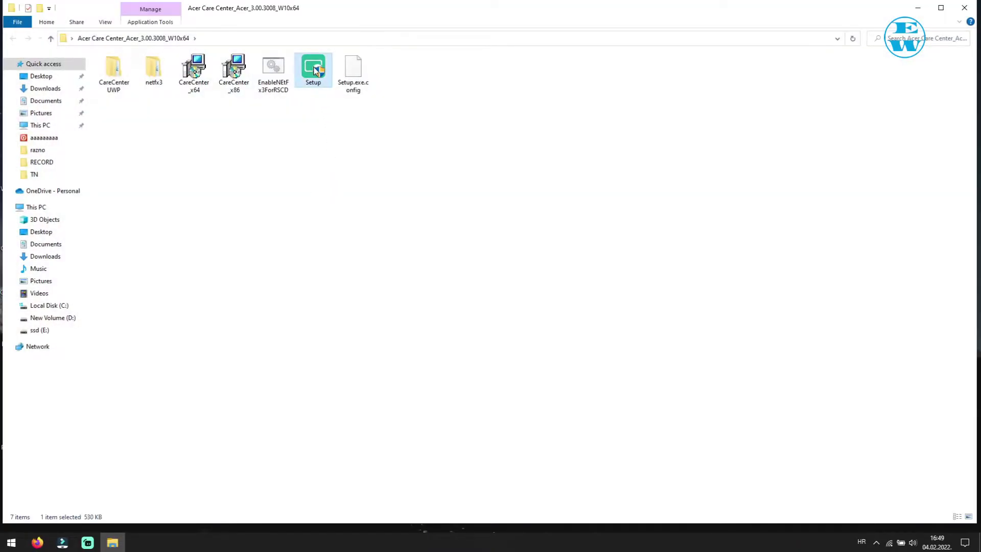
double_click(316, 69)
left_click(440, 351)
double_click(314, 77)
left_click(455, 345)
left_click(965, 7)
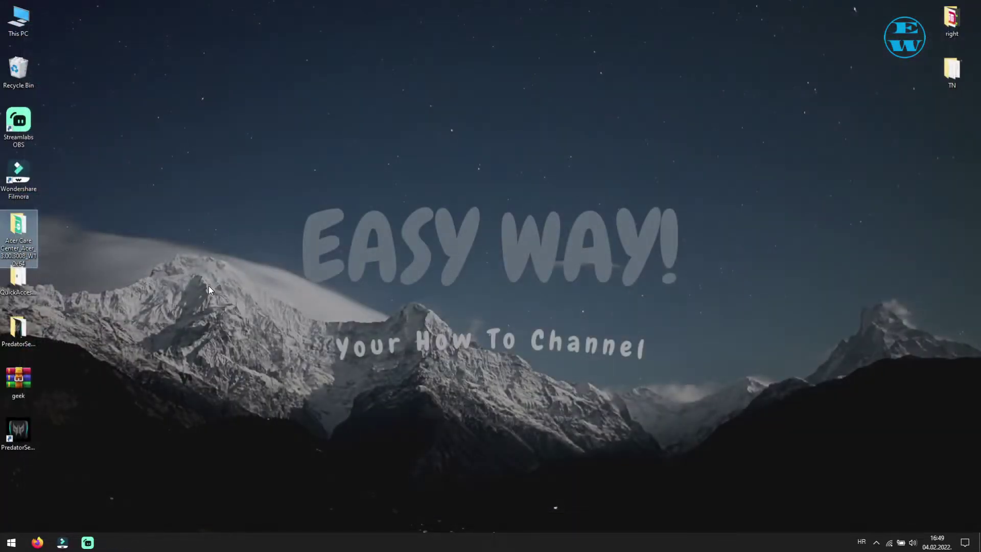
Run the QuickAccess Setup, approve the UAC prompt, and close its folder.
double_click(19, 276)
double_click(314, 69)
left_click(438, 350)
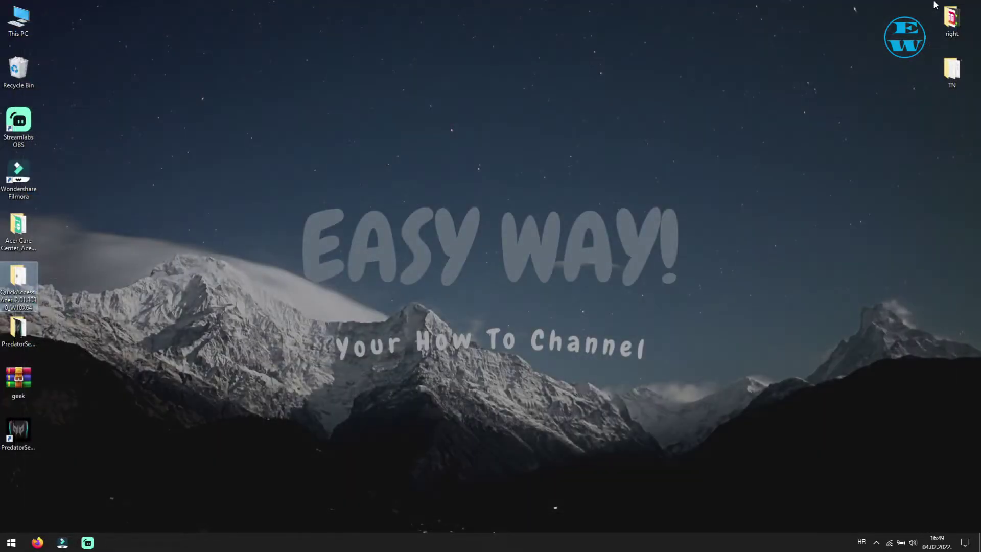
left_click(965, 7)
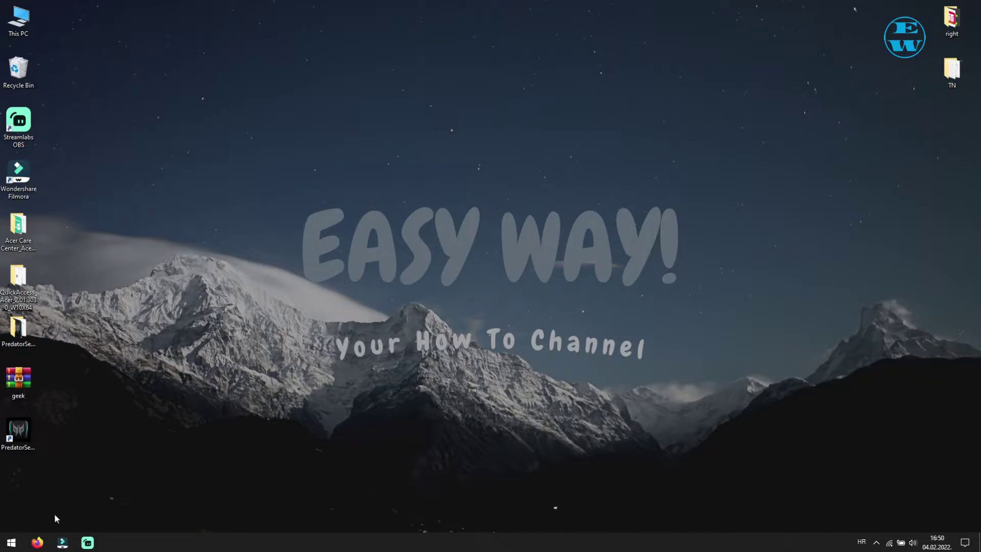
Bring Firefox back on acer.com, switch to the United States site, and go to Support > Drivers and Manuals.
left_click(38, 542)
mouse_move(463, 94)
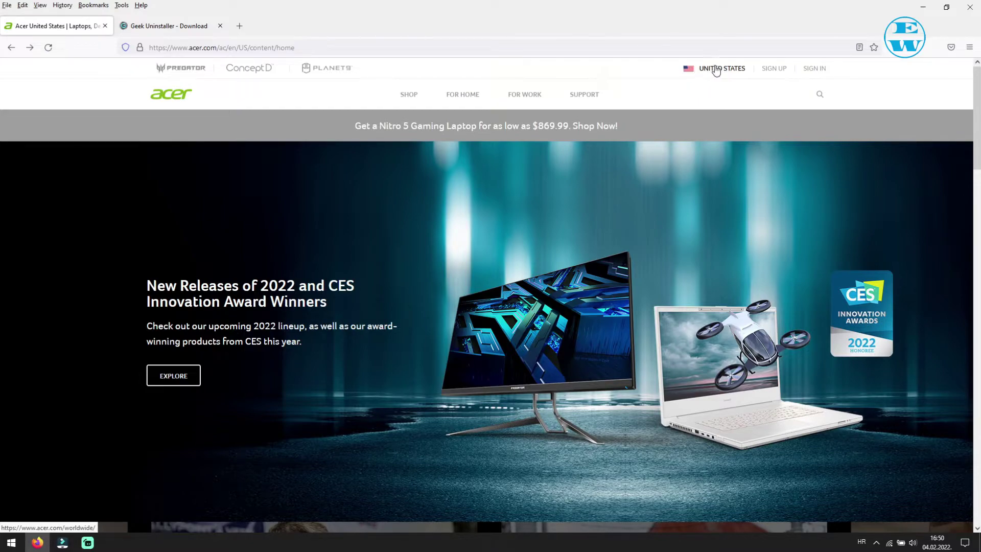
left_click(716, 70)
scroll(480, 324, "down", 2)
scroll(350, 274, "up", 2)
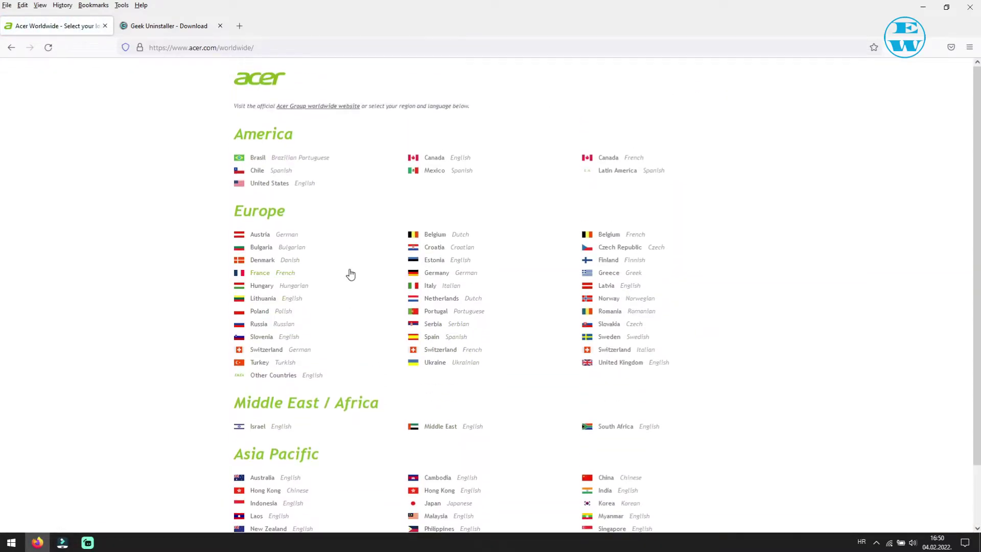
left_click(272, 184)
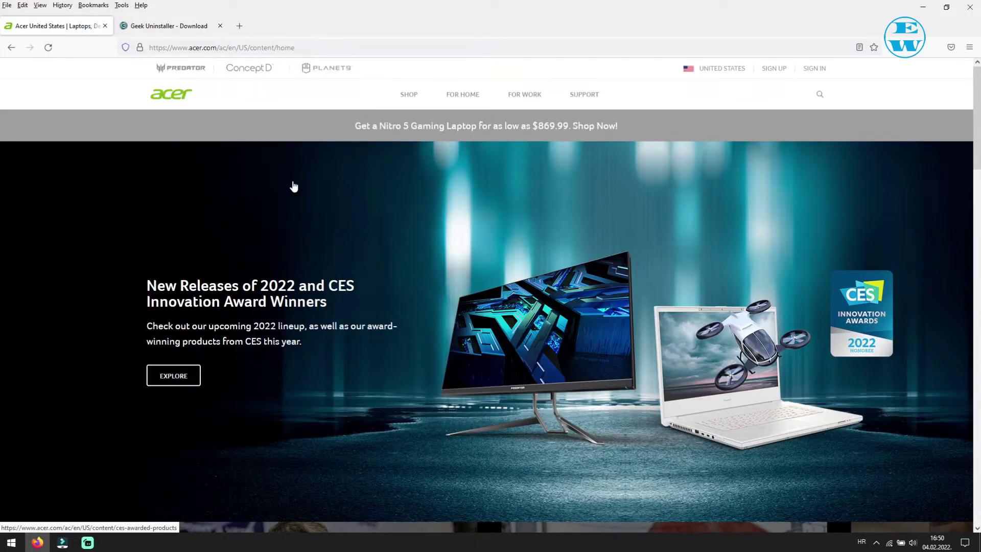
mouse_move(581, 96)
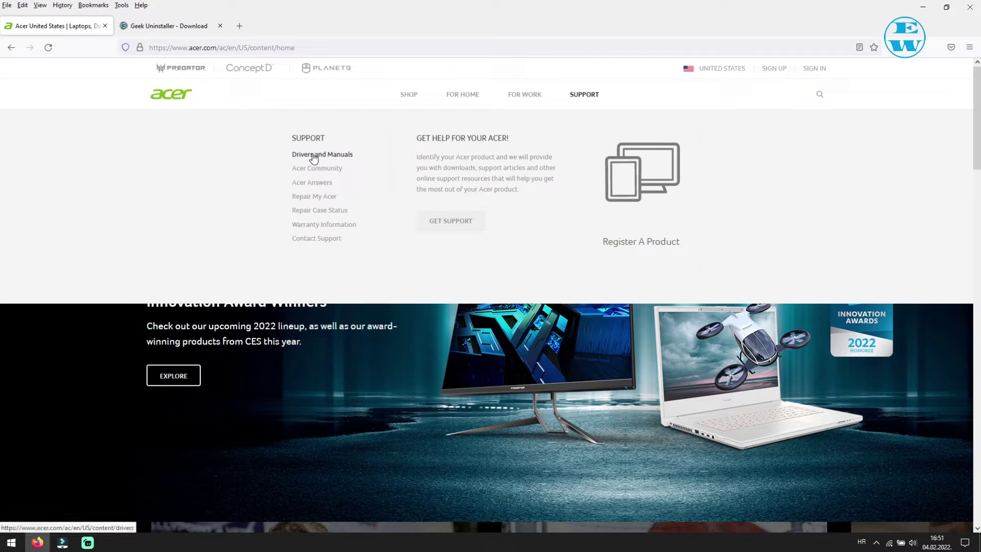
left_click(314, 155)
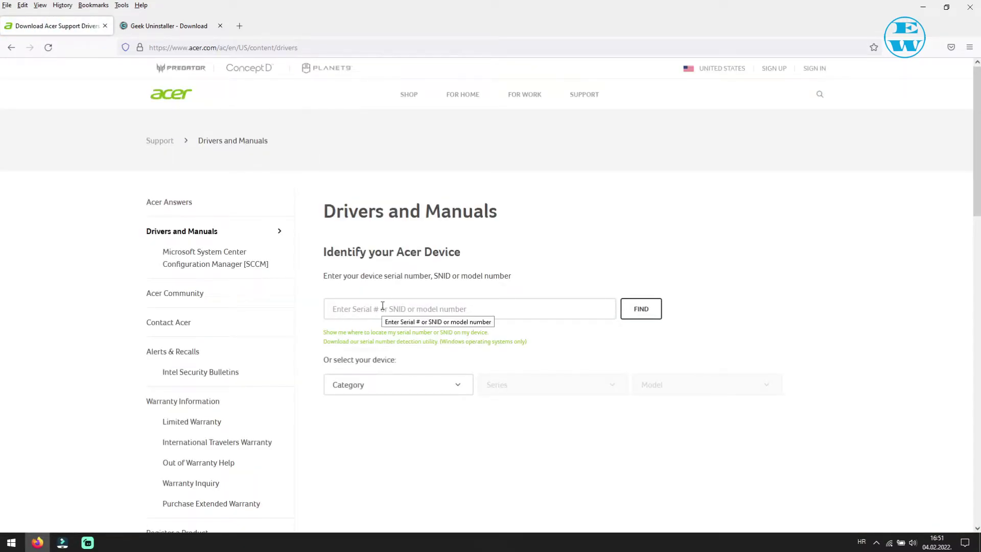
Pick category Notebook, series Predator and model Predator PH315-53 in the product finder.
left_click(453, 389)
left_click(412, 410)
left_click(539, 395)
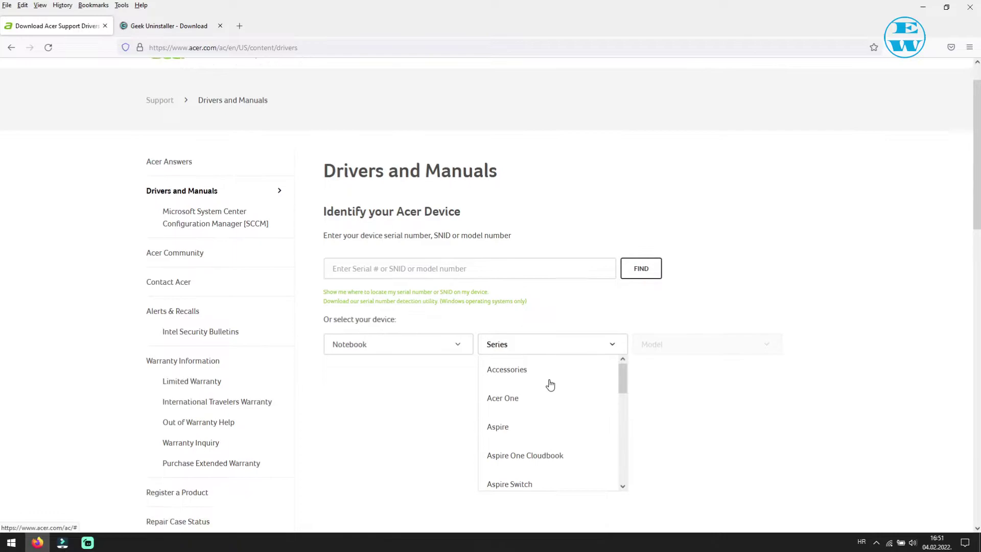
scroll(526, 368, "down", 3)
scroll(526, 366, "down", 2)
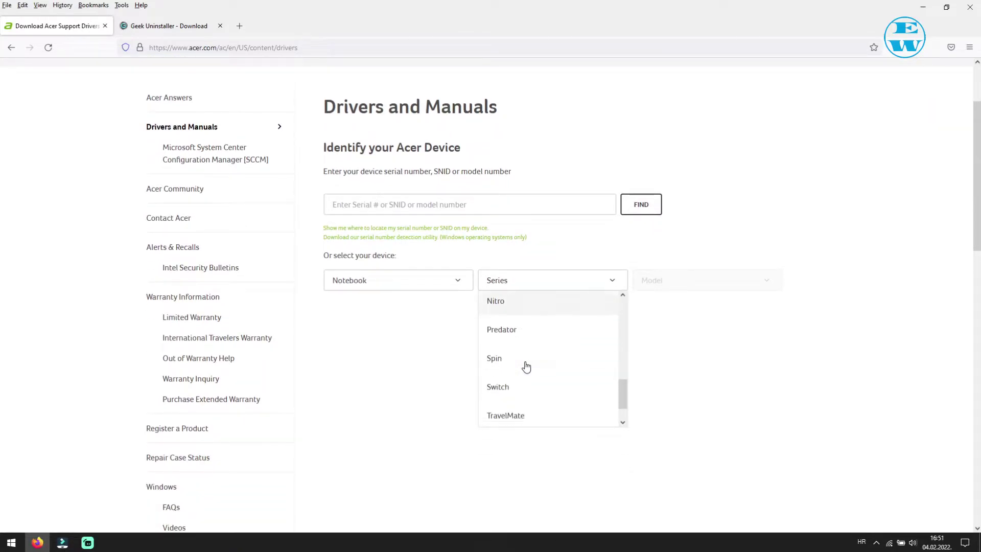
left_click(526, 331)
left_click(665, 280)
scroll(696, 368, "down", 3)
scroll(696, 368, "down", 3)
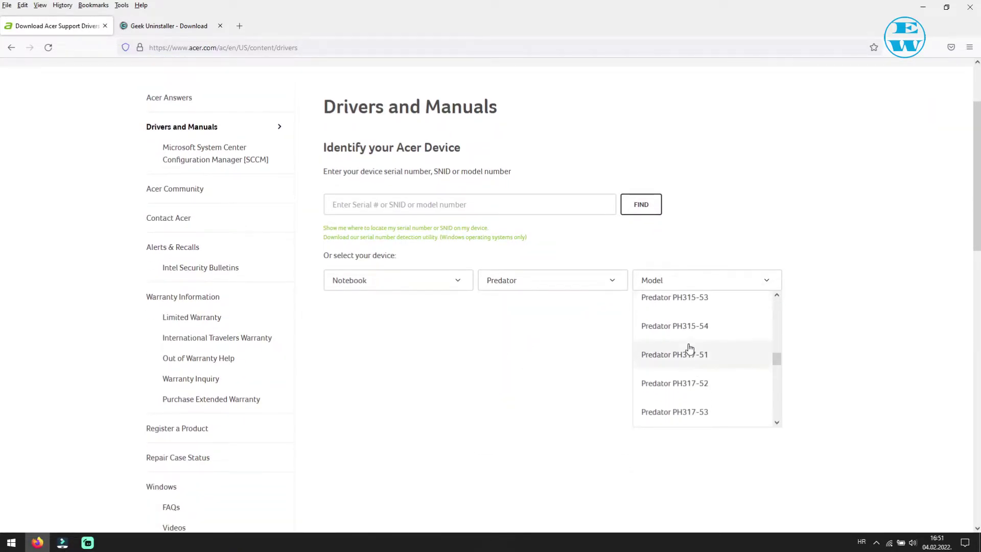
left_click(673, 304)
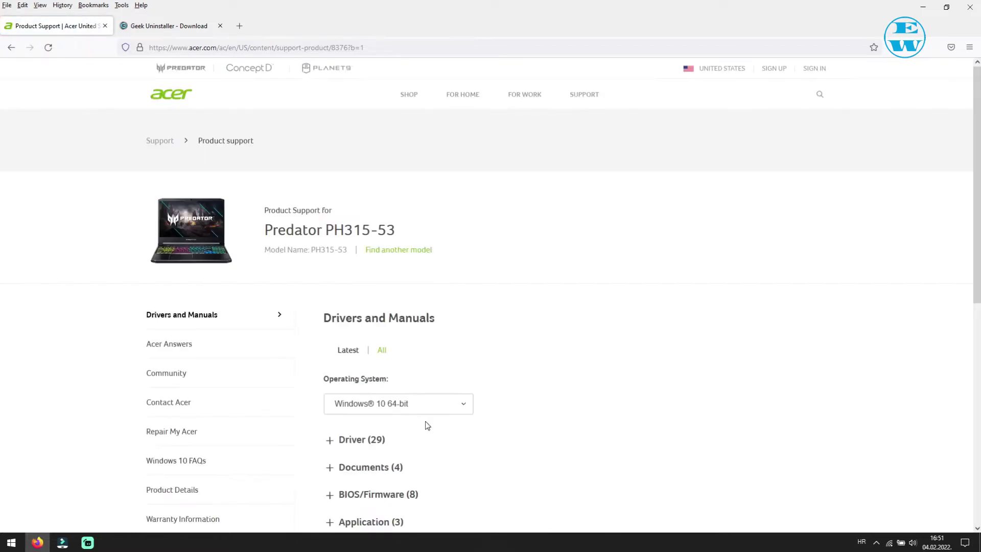
Expand Application (3) to show the Acer Care Center, Predator Sense and Quick Access downloads.
scroll(562, 329, "down", 3)
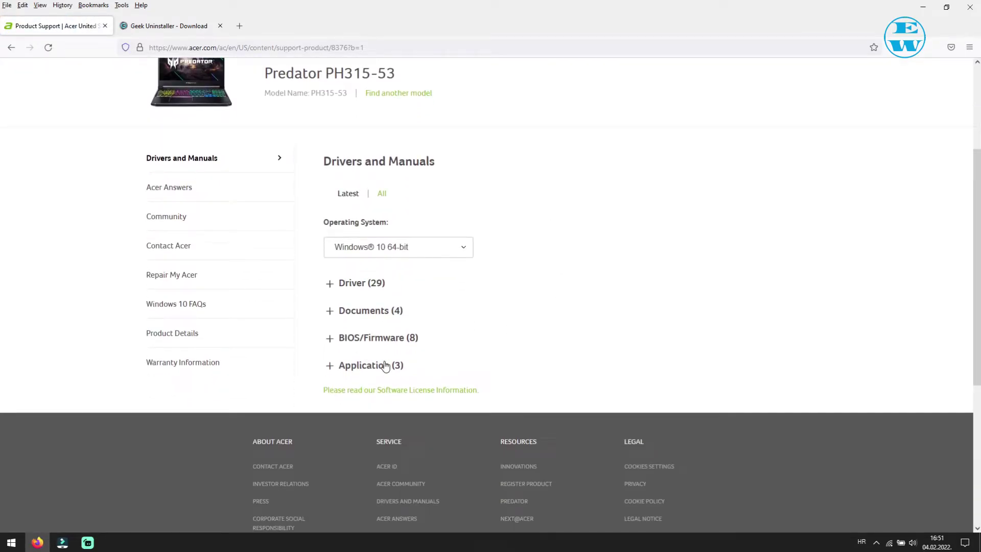
left_click(345, 367)
scroll(537, 309, "down", 2)
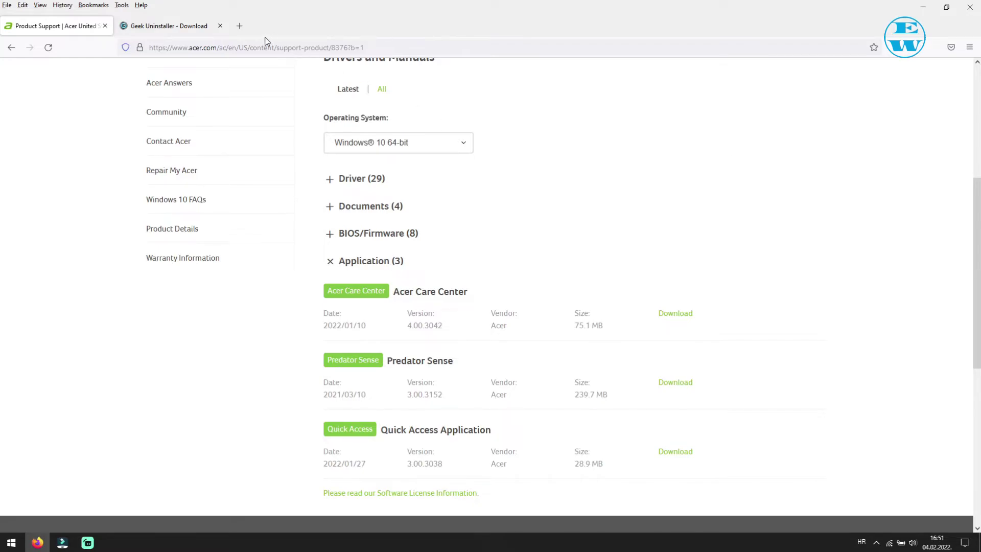
View the Geek Uninstaller download page, then close Firefox.
left_click(157, 25)
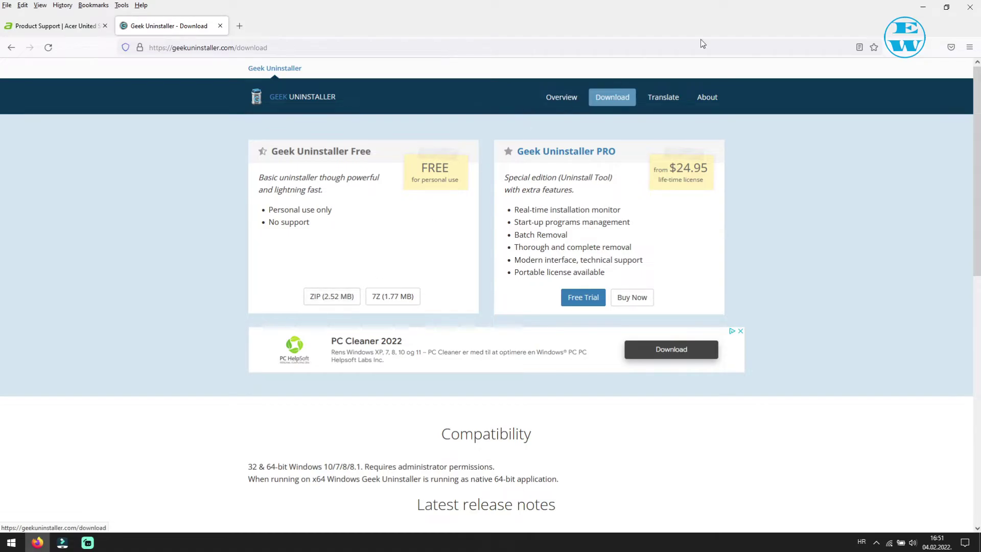
left_click(963, 4)
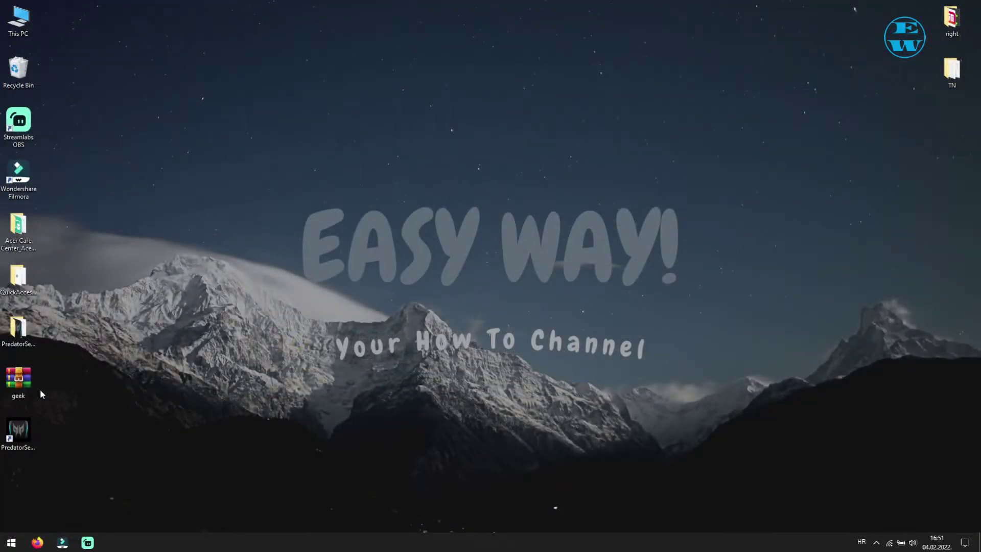
Extract the geek WinRAR archive here on the desktop and select the new geek program.
right_click(24, 381)
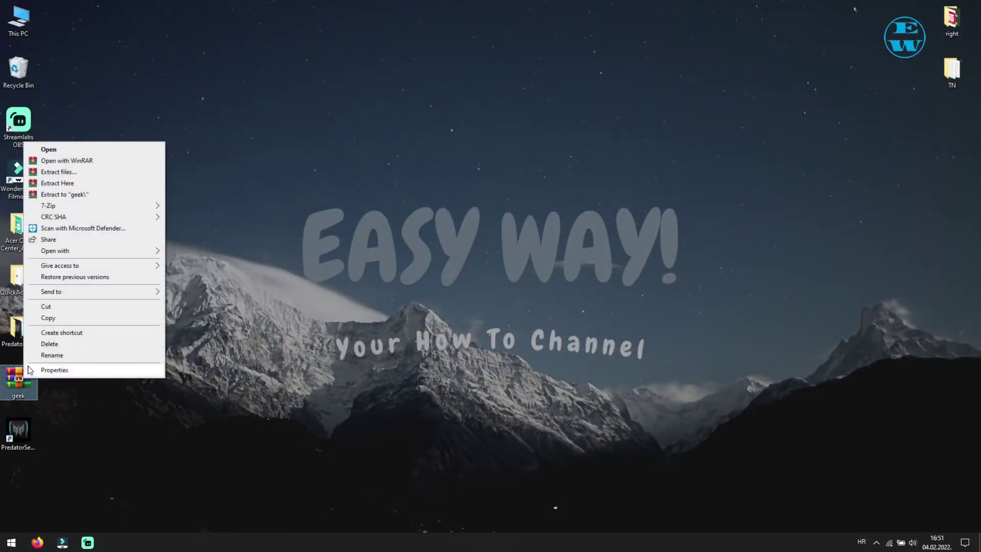
left_click(58, 183)
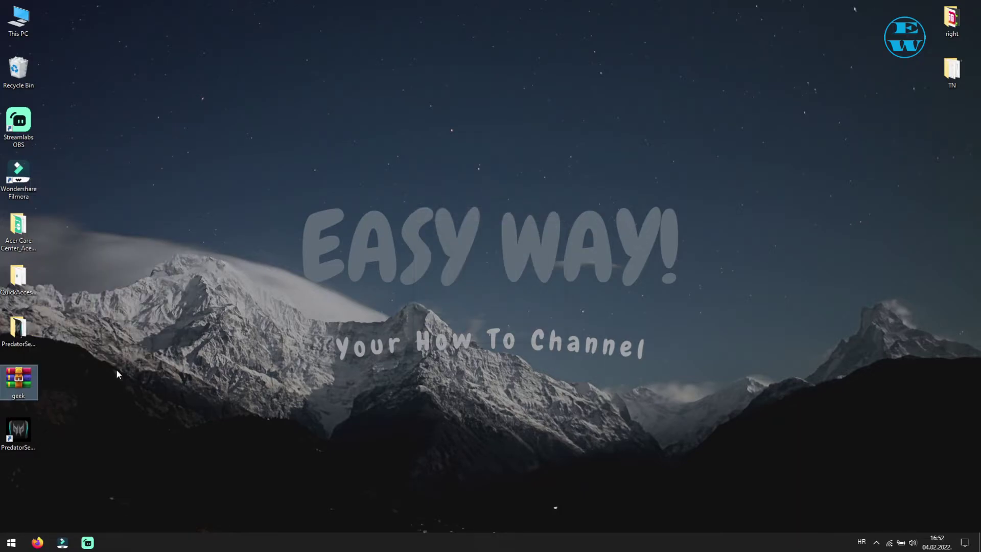
left_click(13, 489)
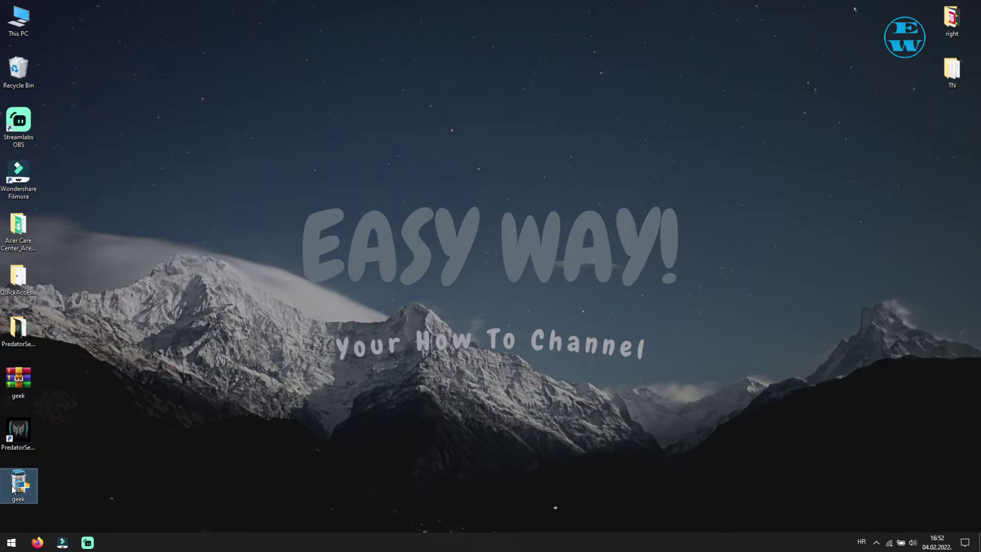
double_click(12, 490)
left_click(402, 349)
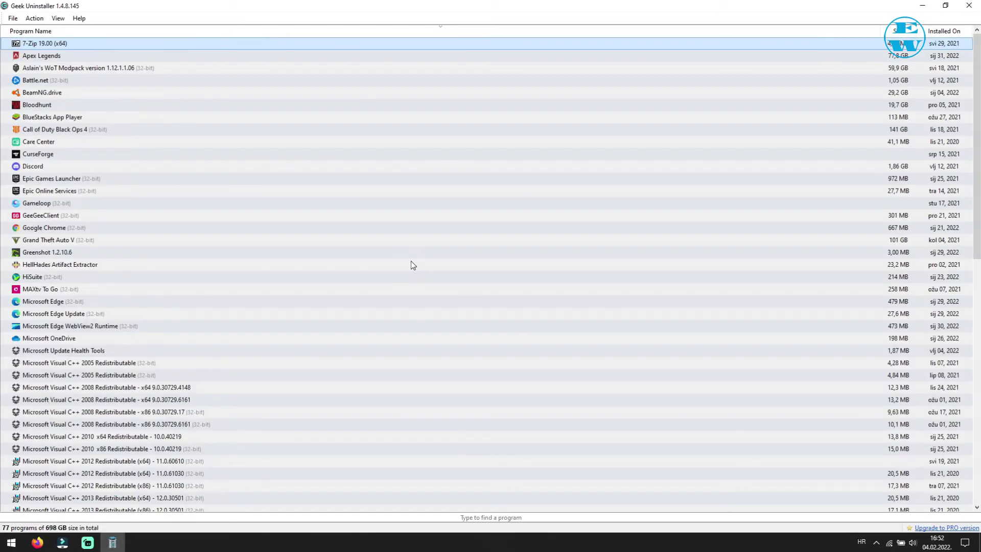
right_click(45, 47)
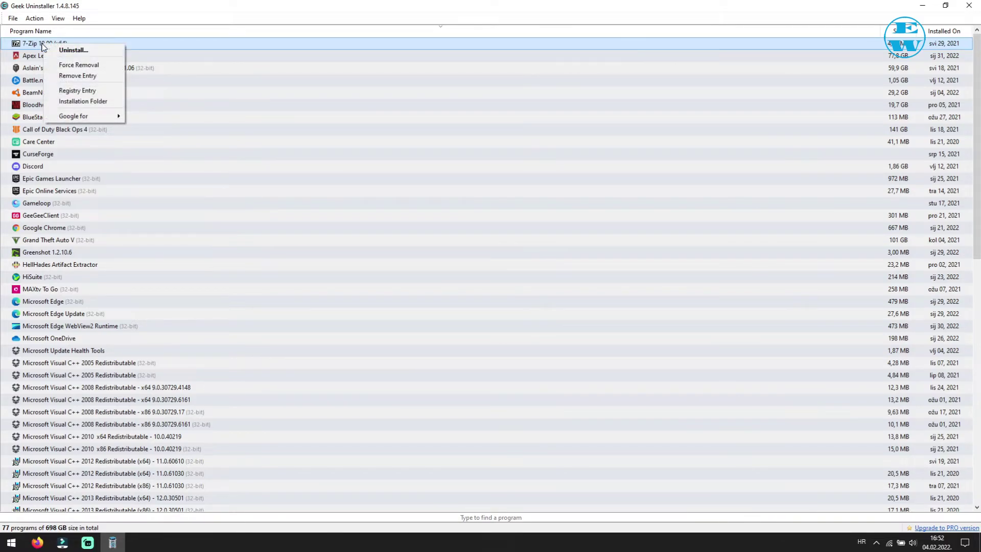
left_click(87, 66)
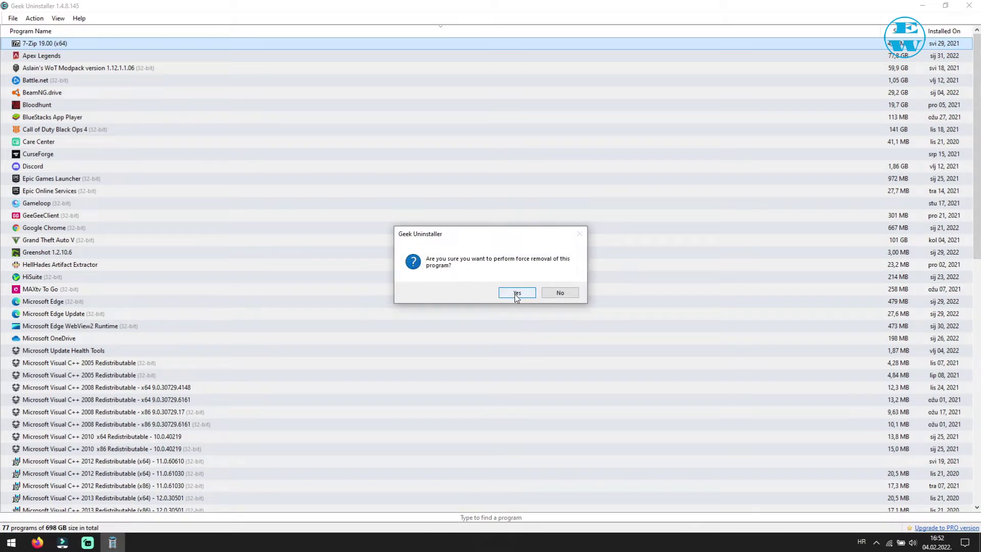
left_click(562, 293)
Close Geek Uninstaller and launch msconfig from the Run box in the Start right-click menu.
left_click(969, 5)
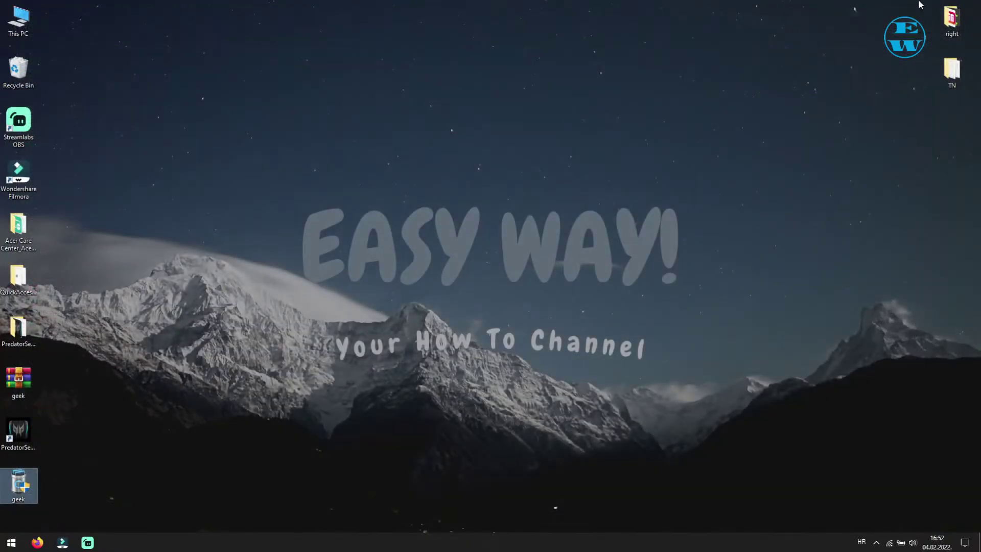
left_click(387, 213)
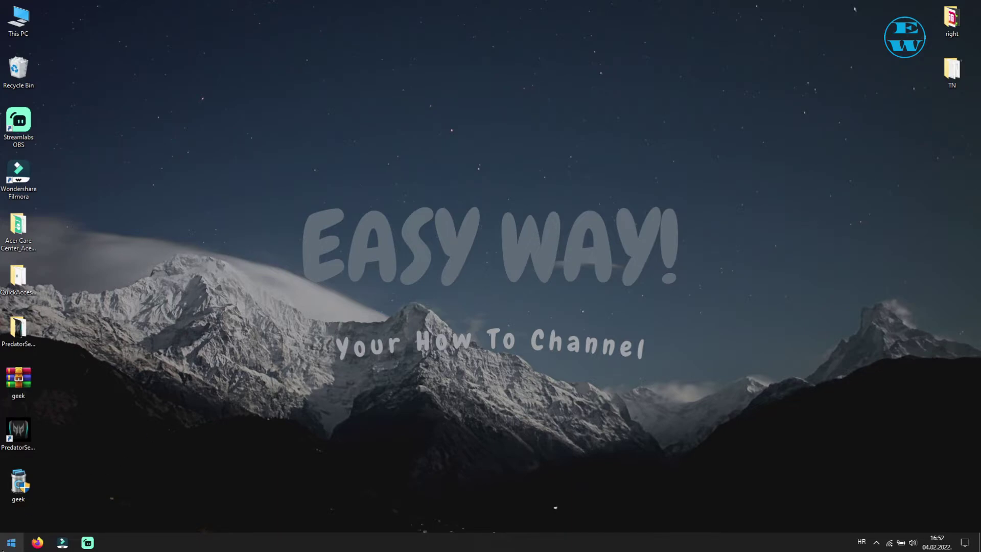
right_click(11, 542)
left_click(23, 499)
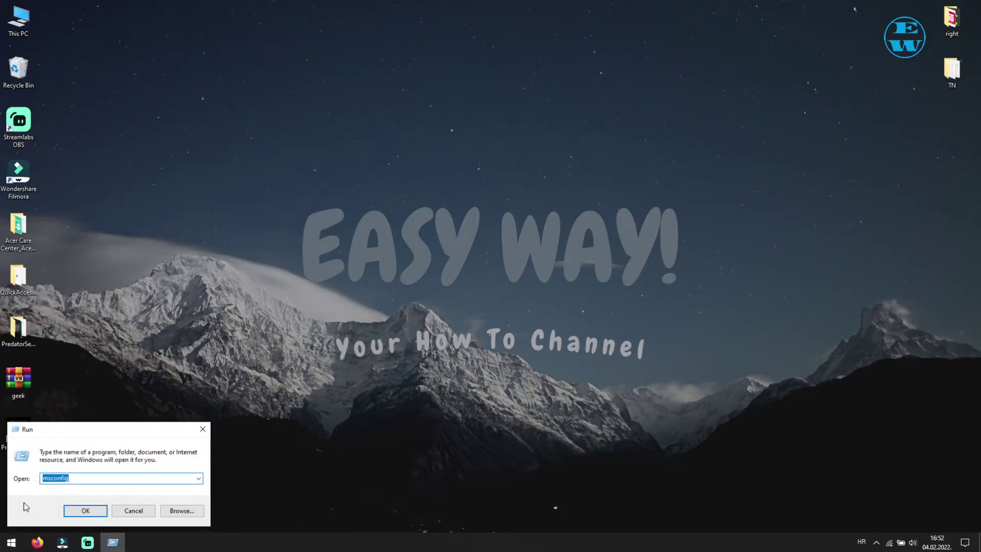
left_click(77, 480)
key("Return")
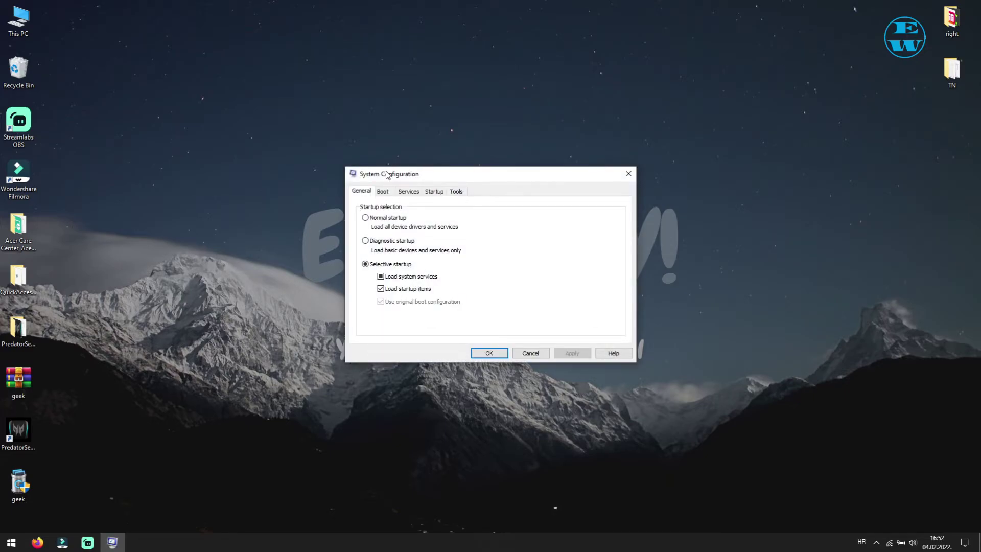
On the Services tab, tick Windows Management Instrumentation, then Apply and OK.
left_click(410, 192)
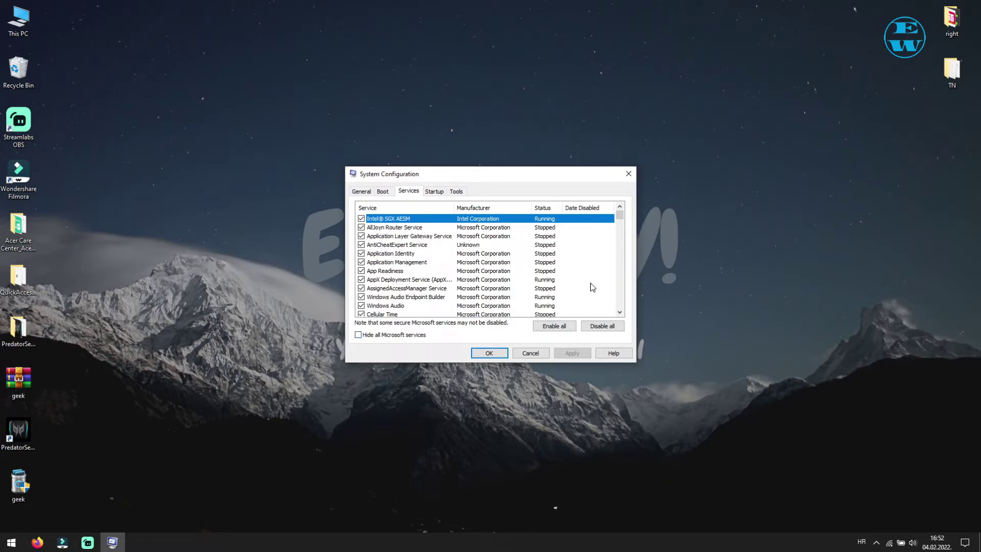
scroll(621, 294, "down", 20)
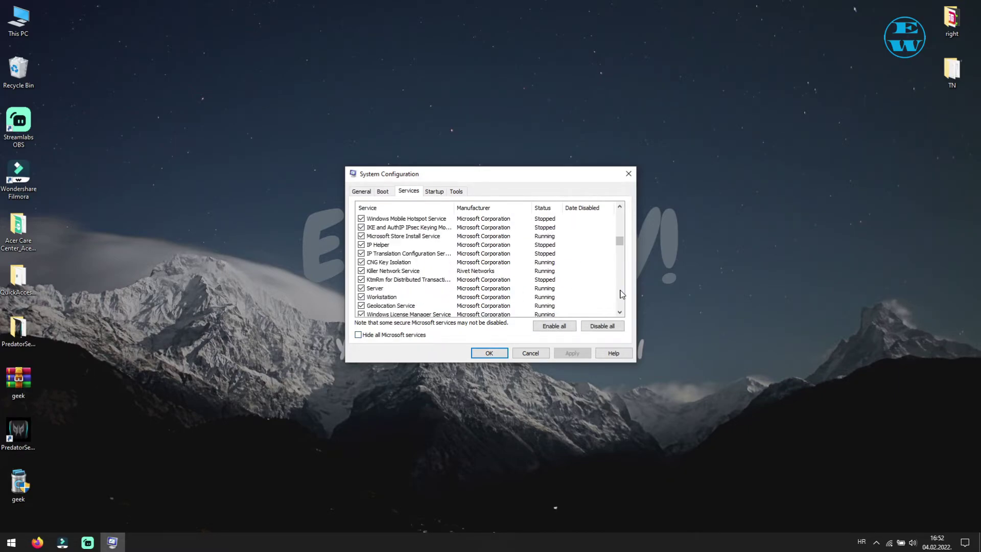
scroll(622, 294, "down", 20)
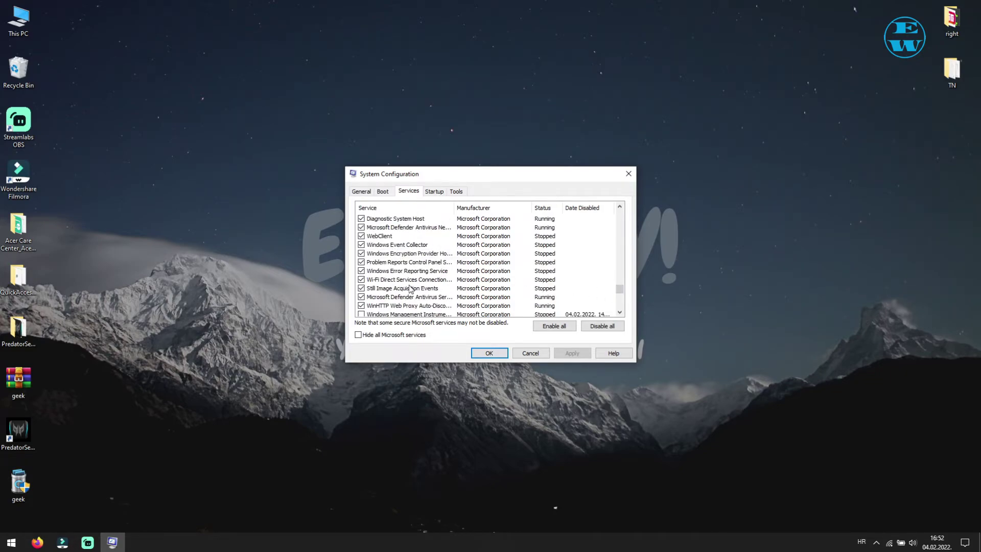
scroll(411, 291, "down", 1)
left_click(362, 288)
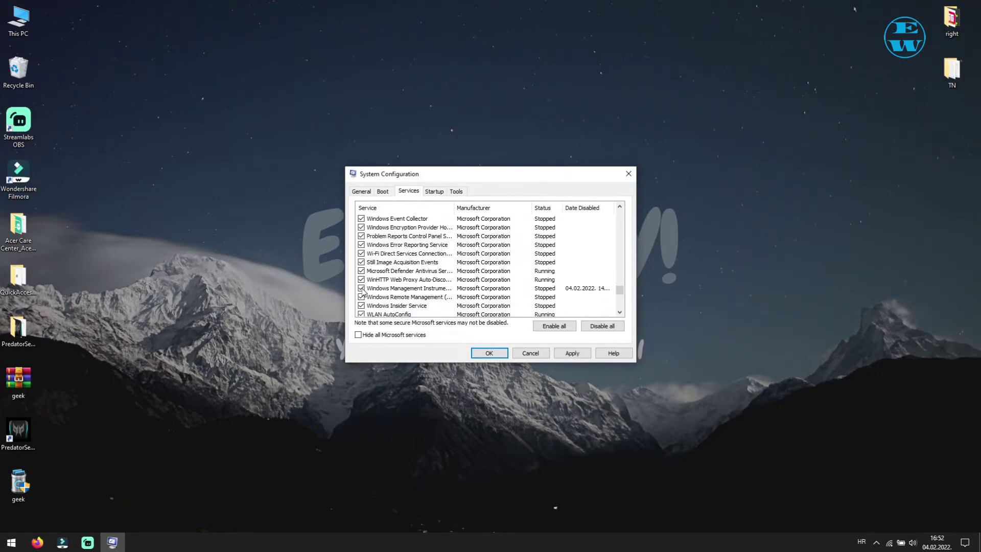
left_click(573, 355)
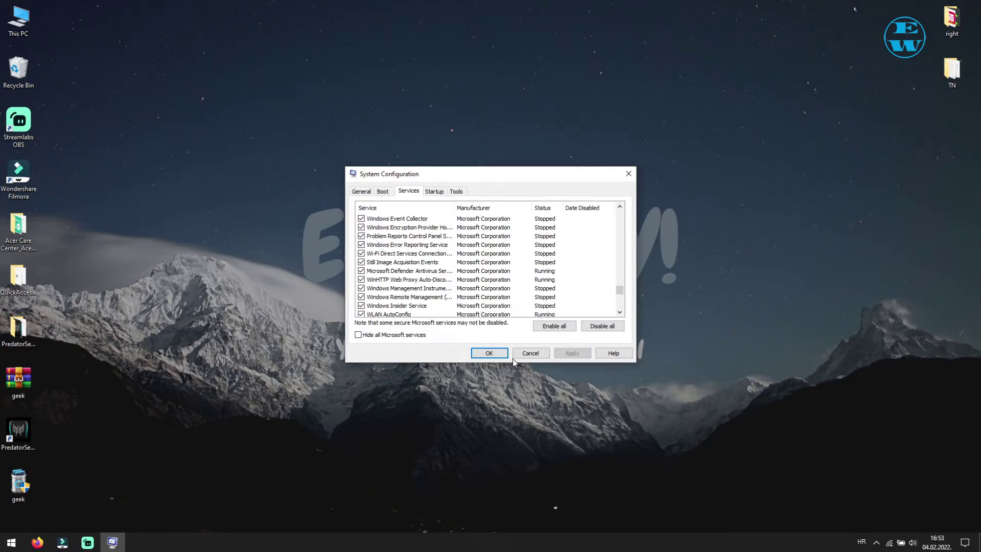
left_click(489, 353)
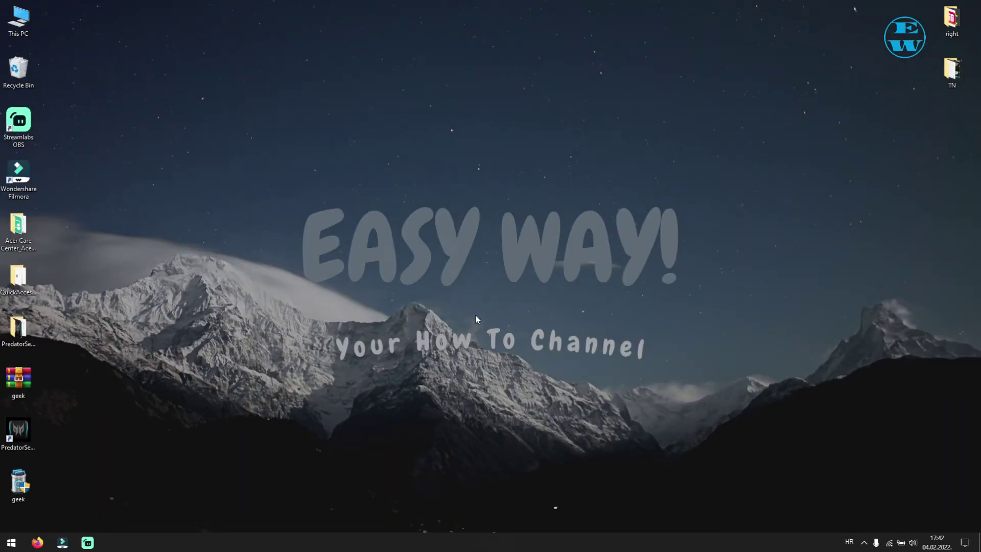
Launch PredatorSense, browse Home, Lighting, Hotkey, Fan Control and Monitoring pages, then close it.
left_click(24, 434)
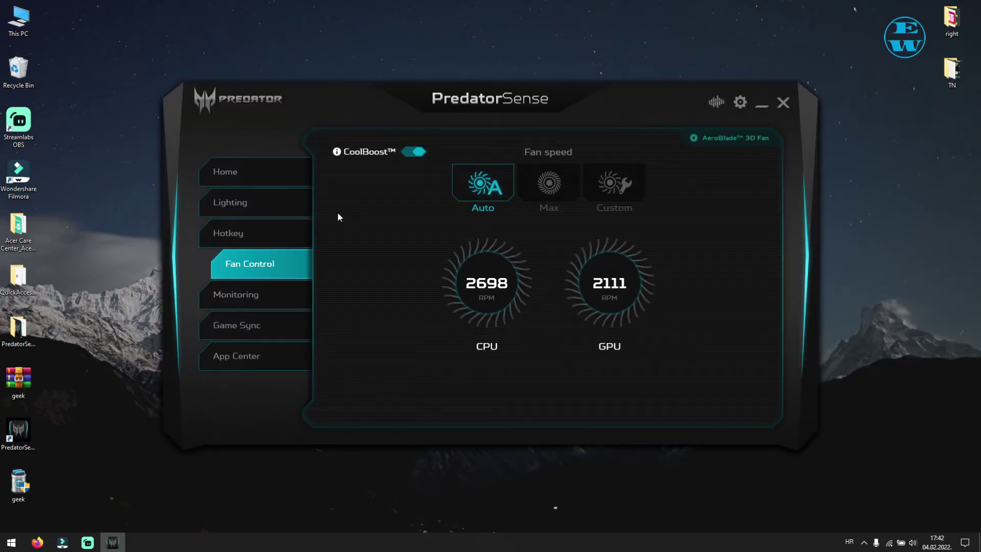
left_click(235, 173)
left_click(222, 208)
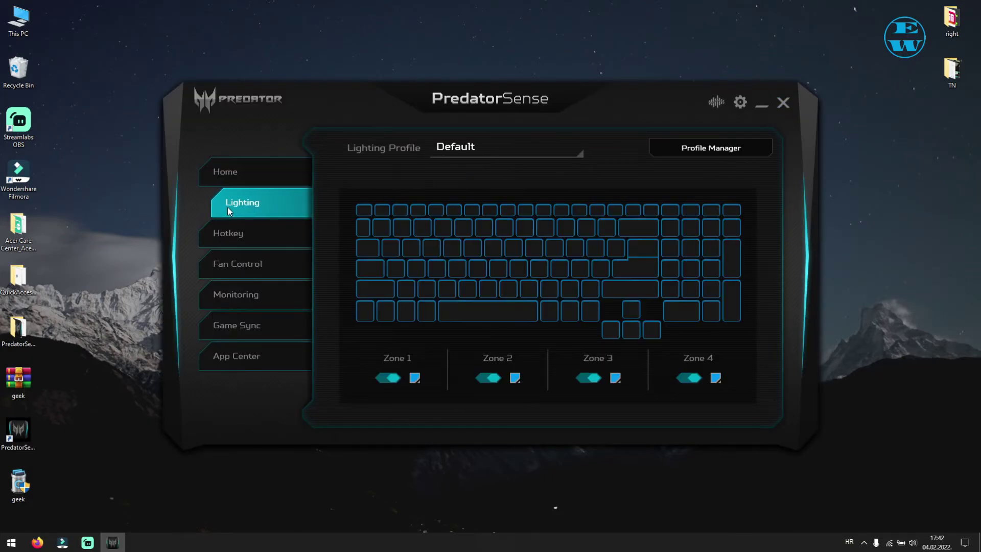
left_click(240, 236)
left_click(248, 266)
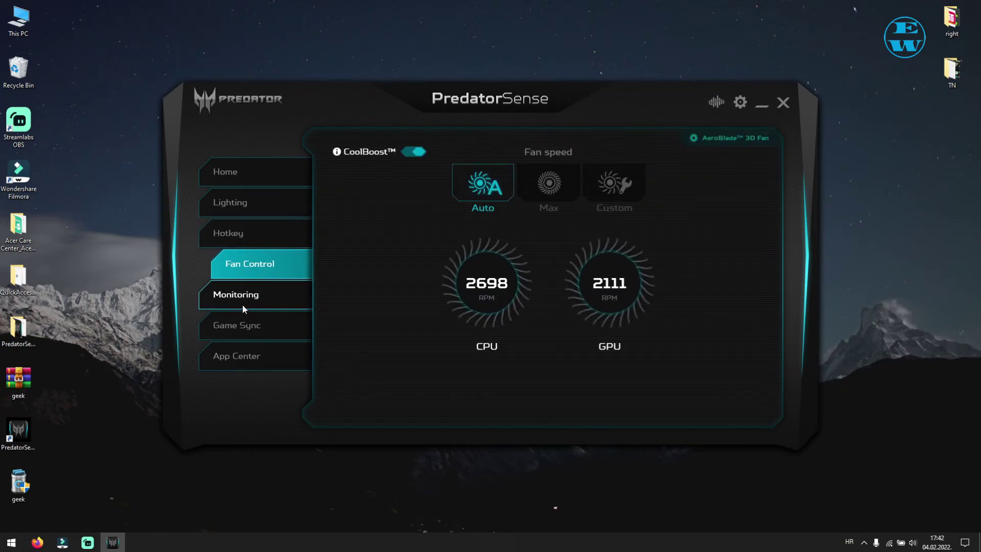
left_click(247, 299)
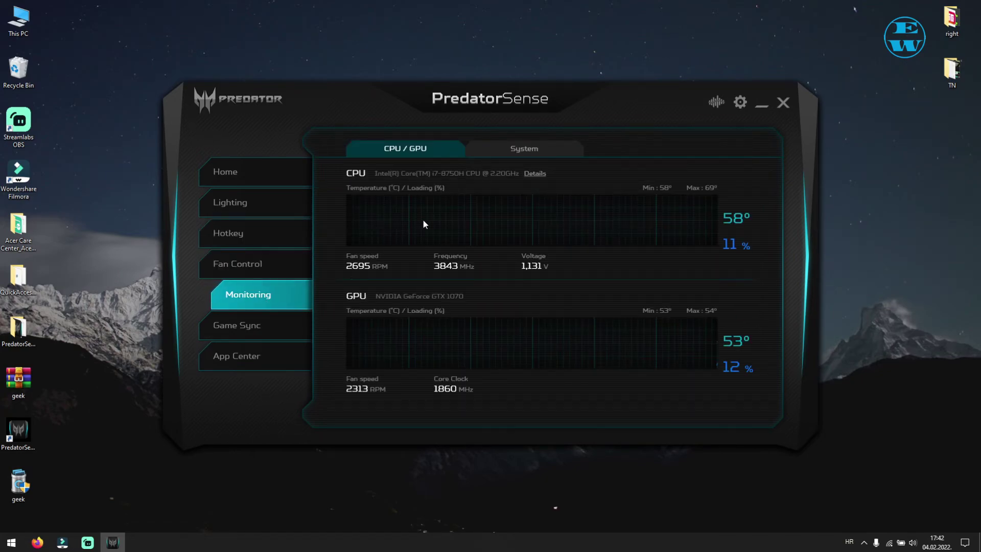
left_click(238, 207)
left_click(241, 171)
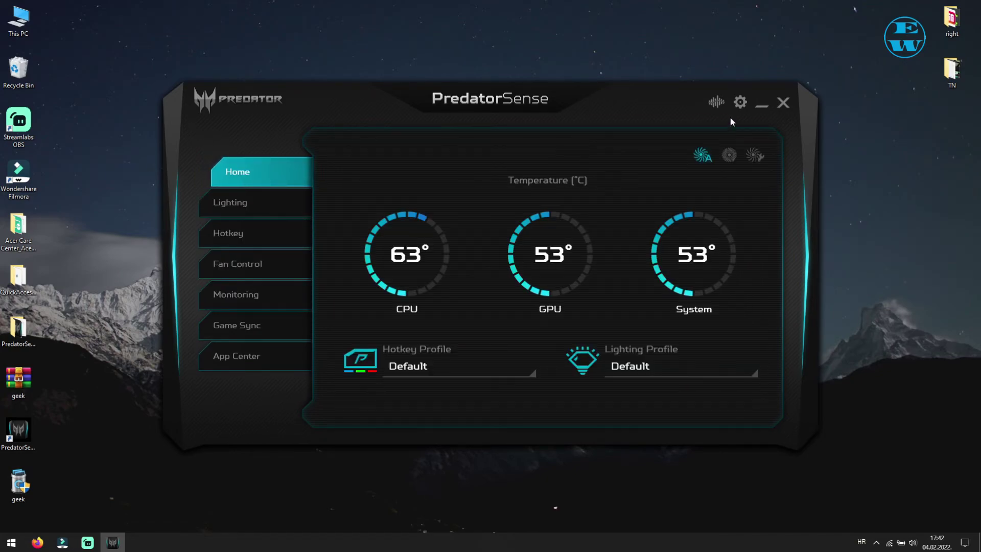
left_click(784, 102)
Run Acer Care Center Setup, accept the license, Instaliraj then Završi, and close the folder.
double_click(15, 225)
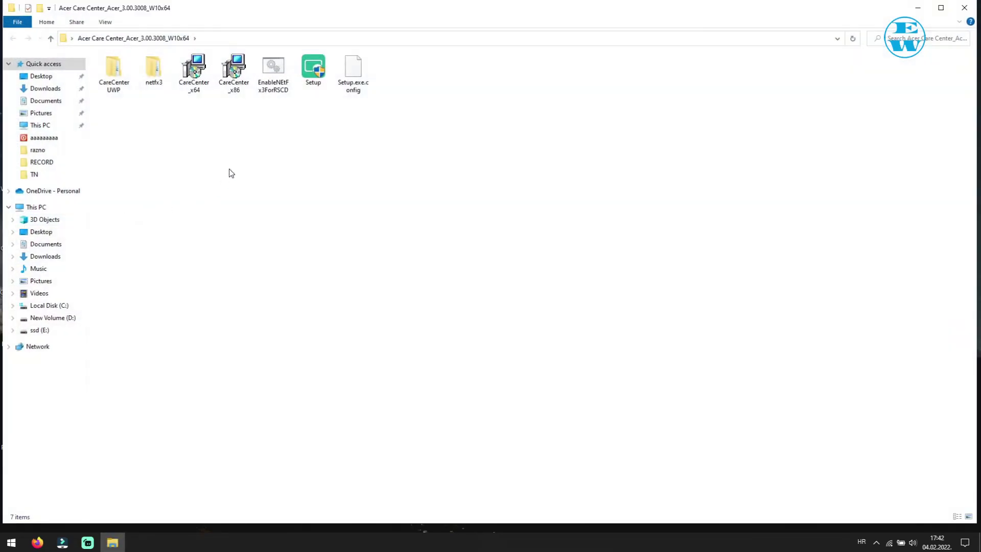
double_click(313, 69)
left_click(437, 348)
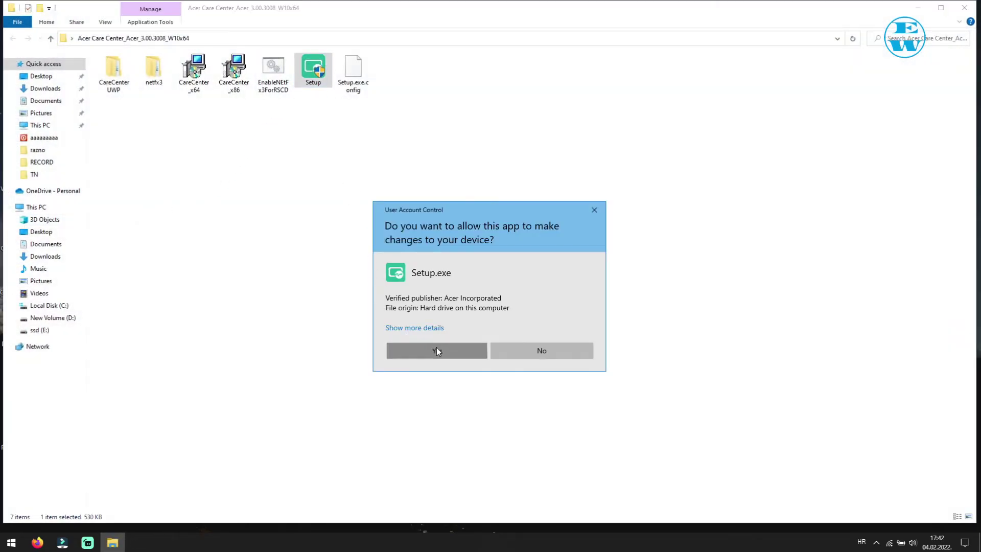
left_click(456, 327)
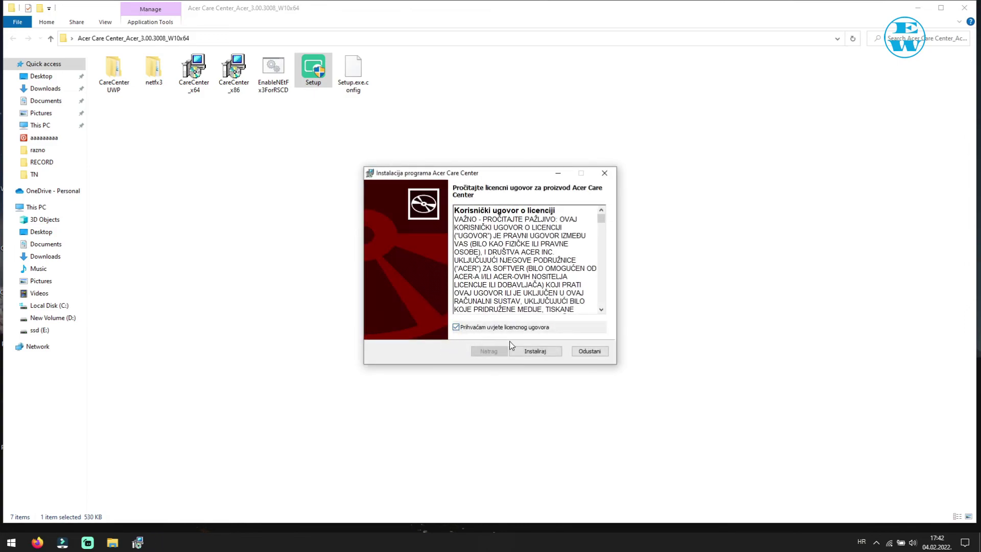
left_click(539, 352)
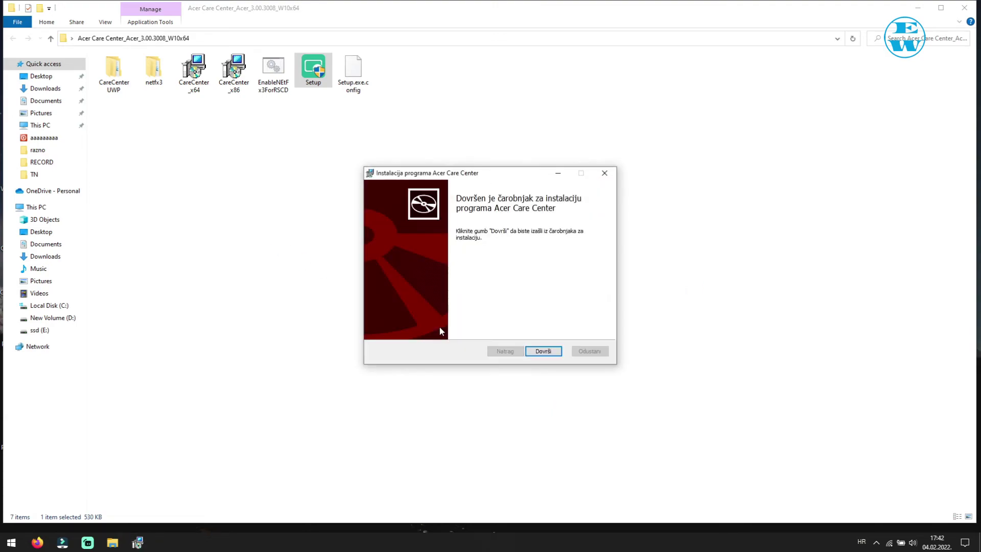
left_click(543, 351)
left_click(965, 8)
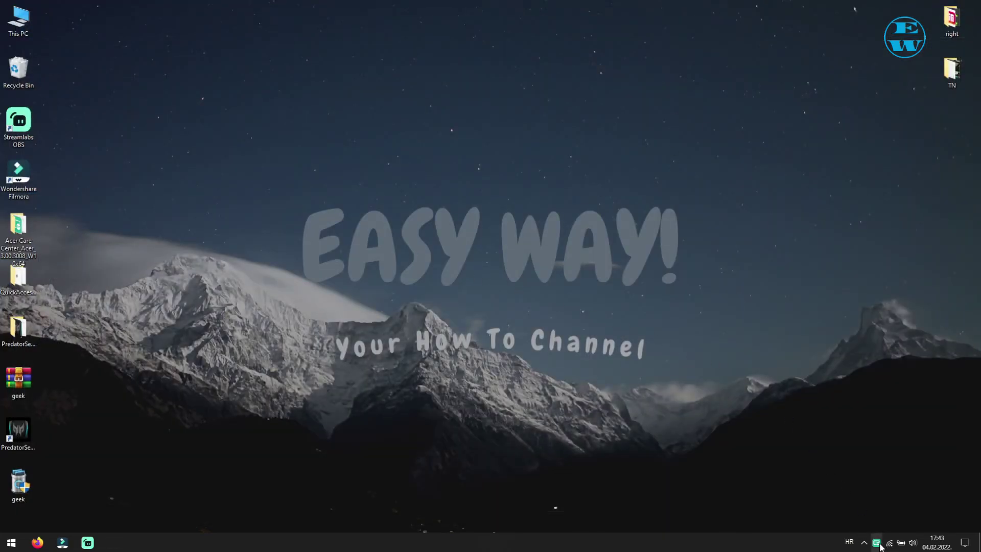
left_click(876, 543)
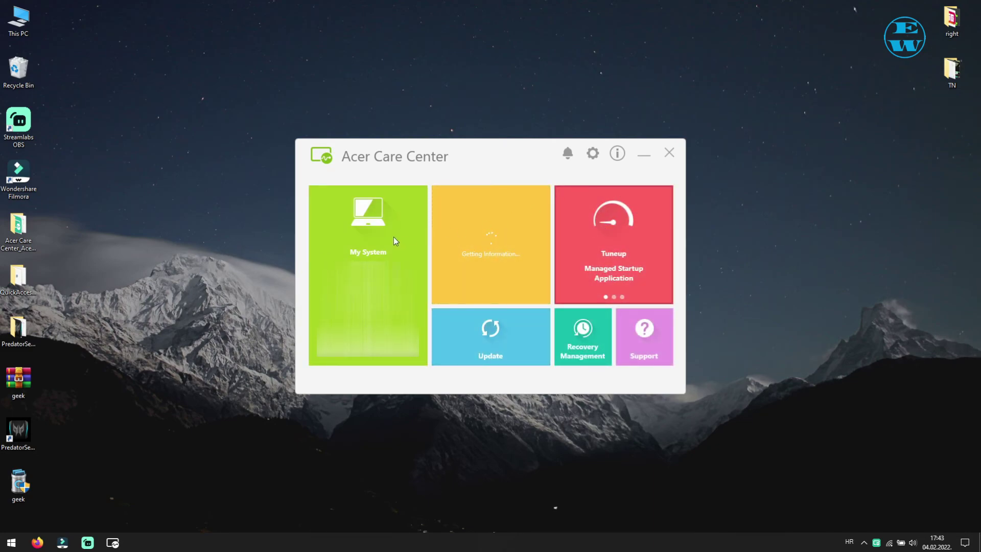
left_click(669, 153)
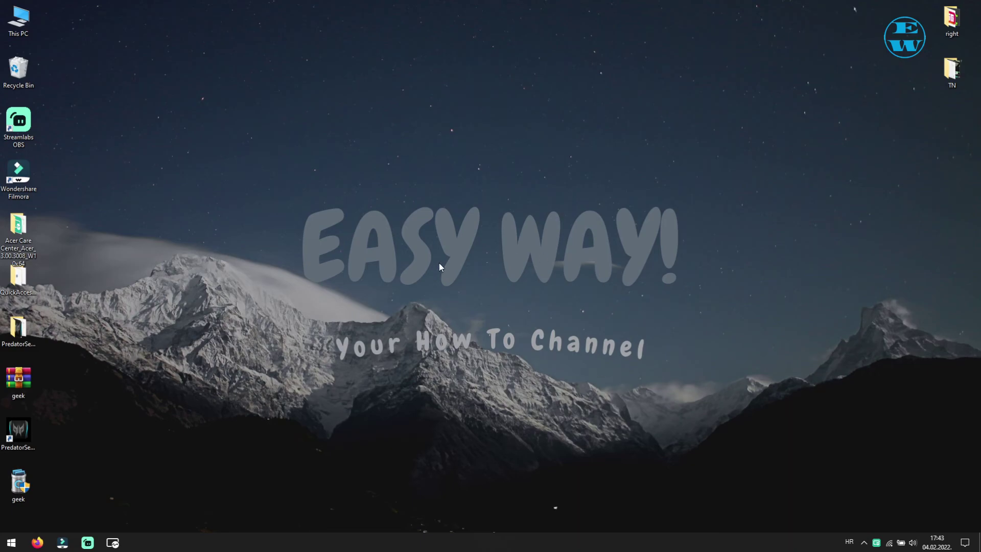